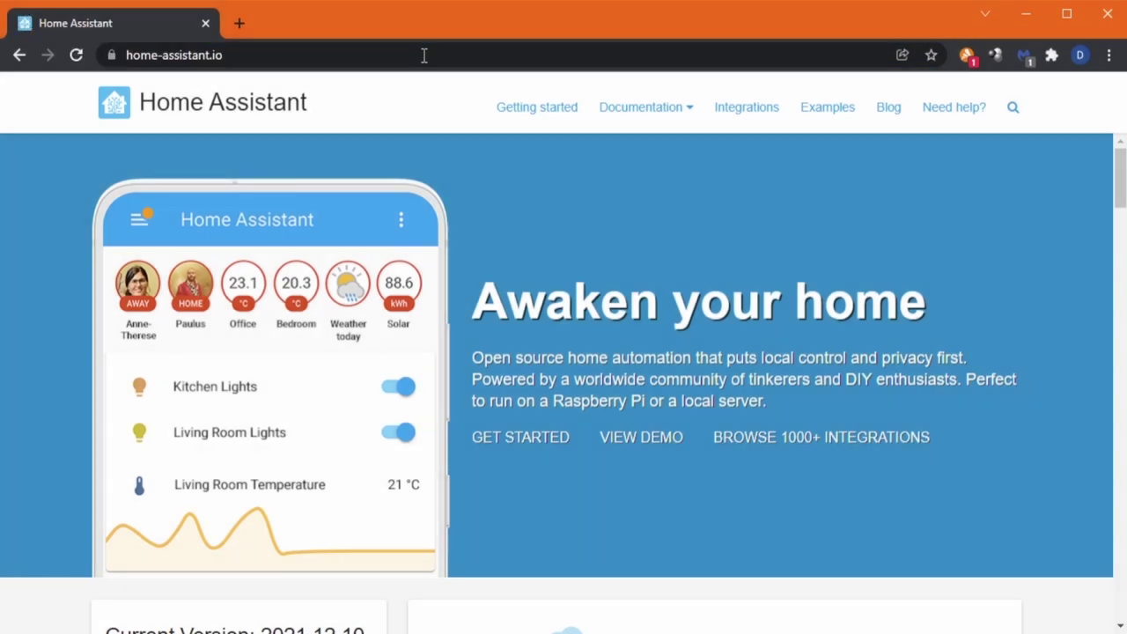
- Download the VMware ESXi/vSphere (.ova) image from Home Assistant's Alternative installation guide
{"action": "left_click", "coordinate": [534, 113]}
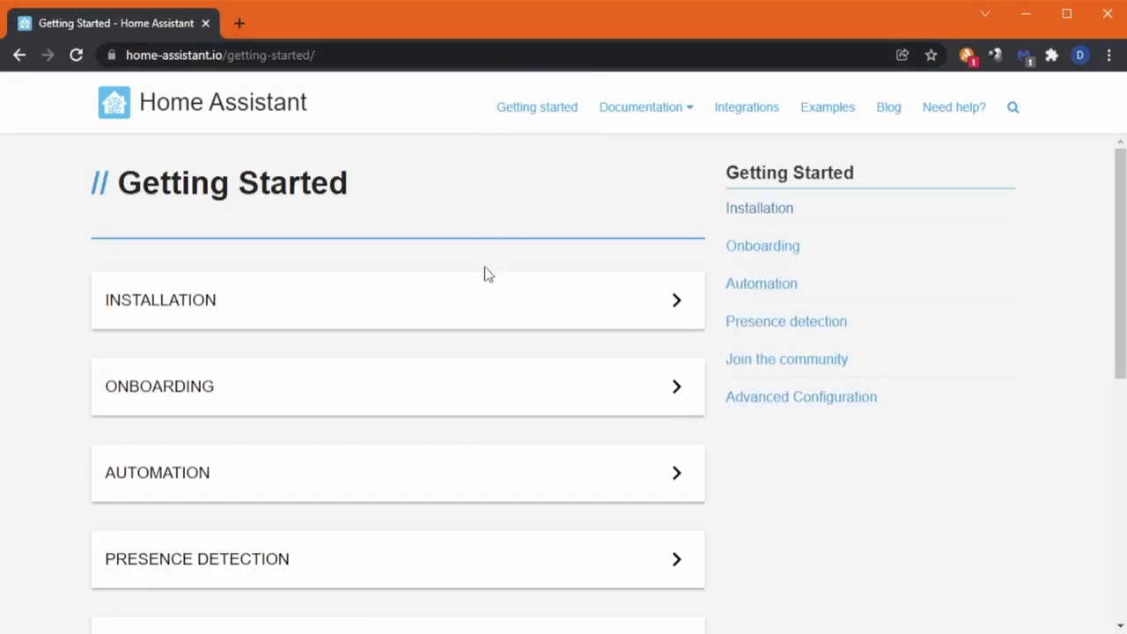
{"action": "left_click", "coordinate": [470, 310]}
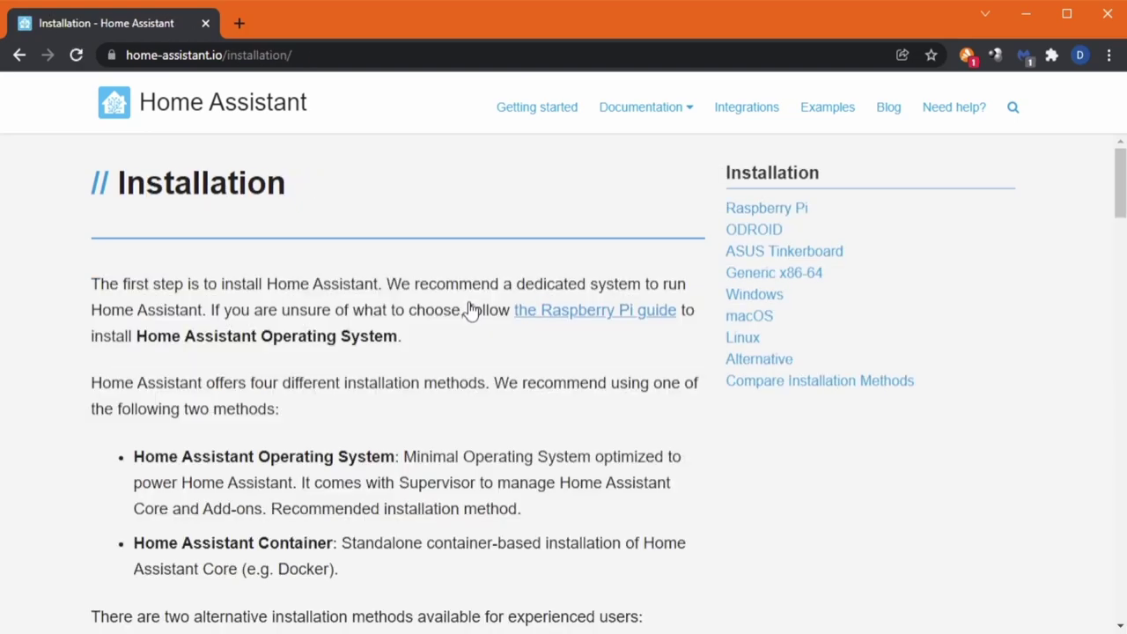
{"action": "scroll", "coordinate": [277, 429], "scroll_direction": "down", "scroll_amount": 5}
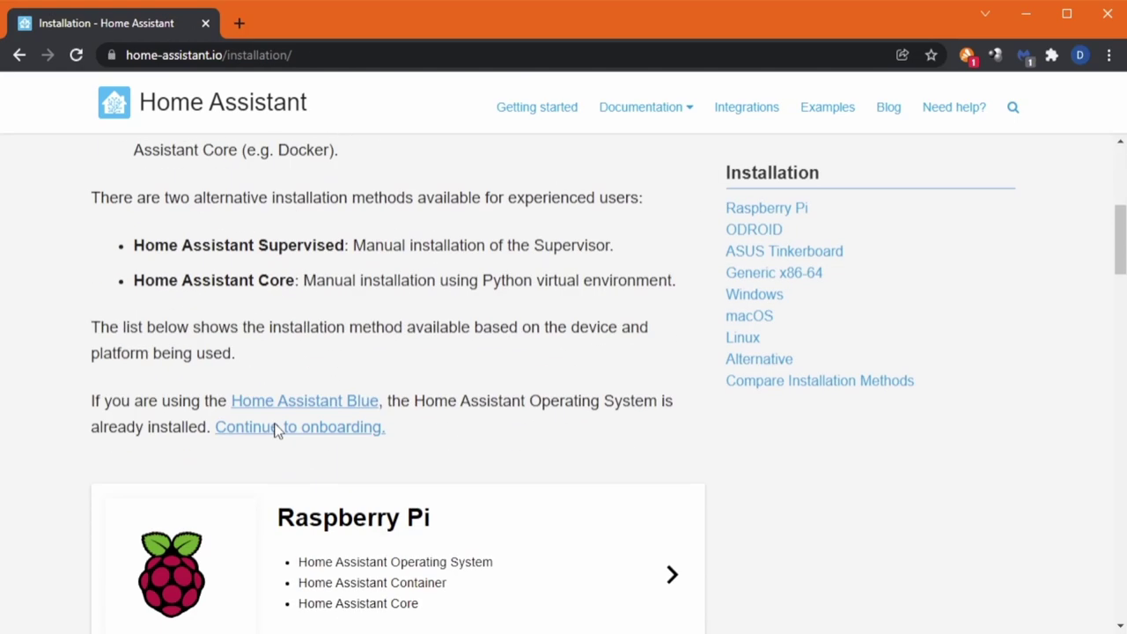
{"action": "scroll", "coordinate": [275, 429], "scroll_direction": "down", "scroll_amount": 10}
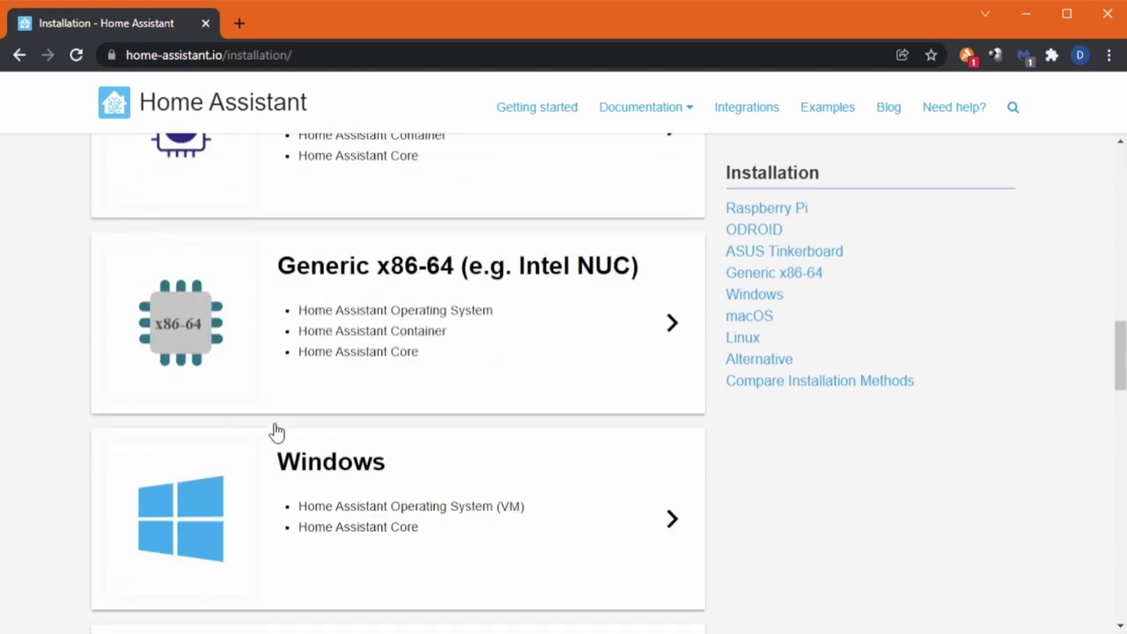
{"action": "scroll", "coordinate": [276, 431], "scroll_direction": "down", "scroll_amount": 2}
{"action": "scroll", "coordinate": [276, 430], "scroll_direction": "down", "scroll_amount": 4}
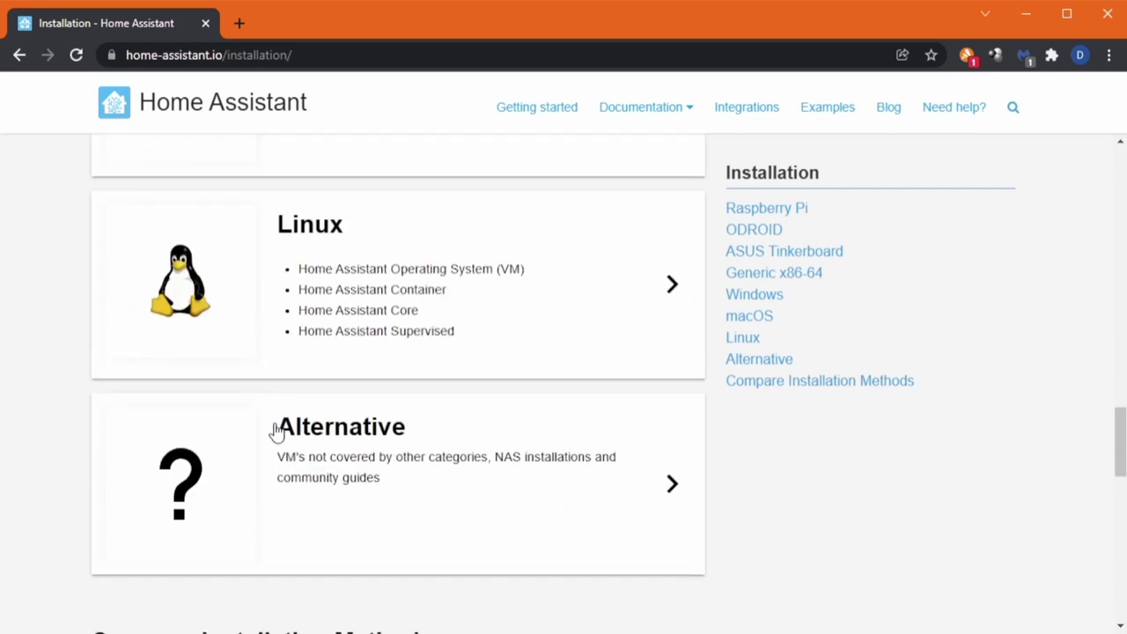
{"action": "left_click", "coordinate": [393, 462]}
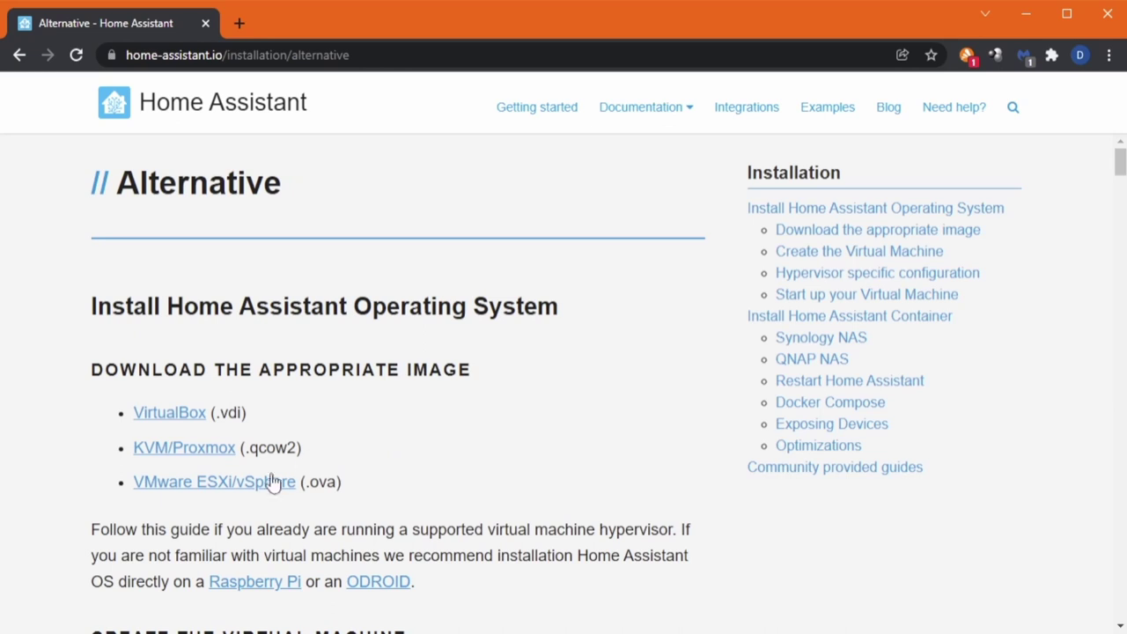
{"action": "left_click", "coordinate": [226, 490]}
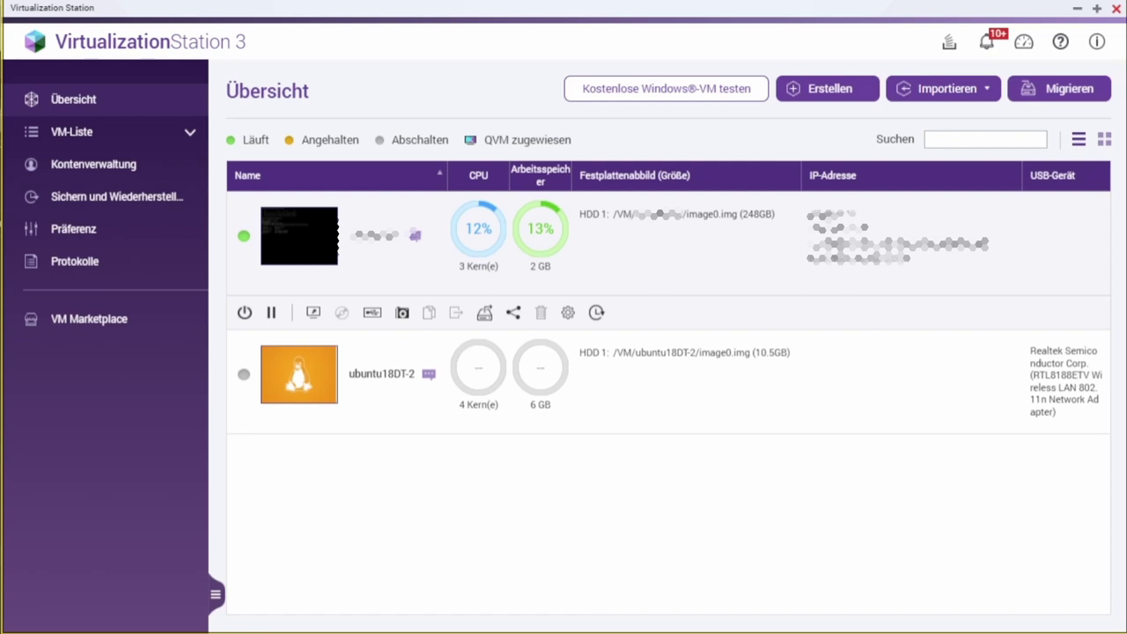
- In Virtualization Station, start a VM import from the PC using haos_ova-7.2.ova and continue to its configuration
{"action": "left_click", "coordinate": [961, 92]}
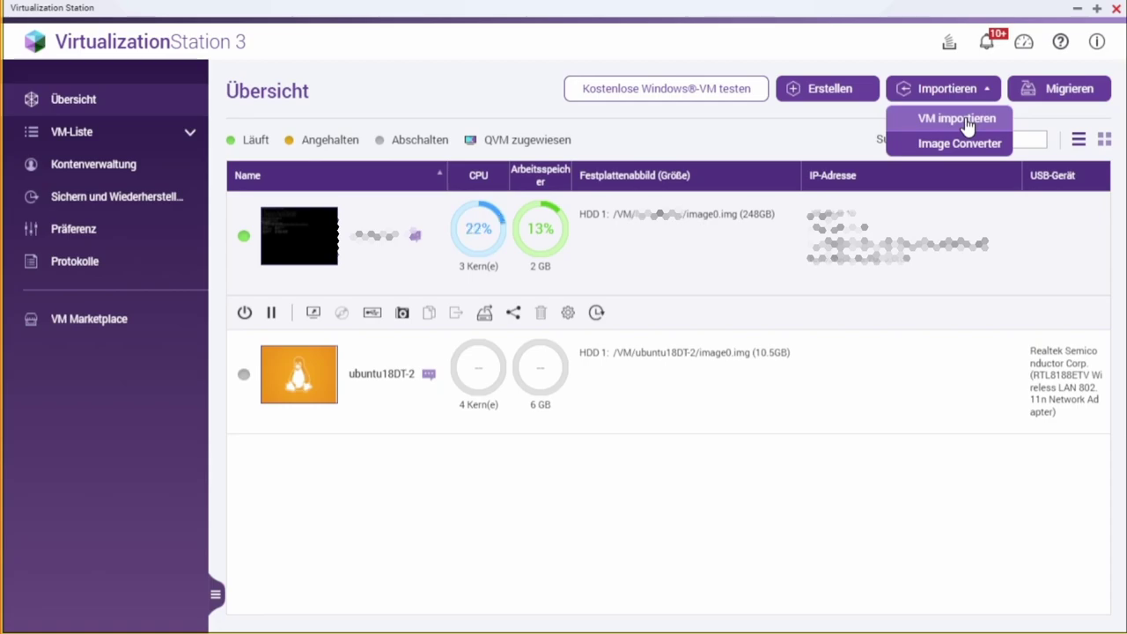
{"action": "left_click", "coordinate": [966, 121]}
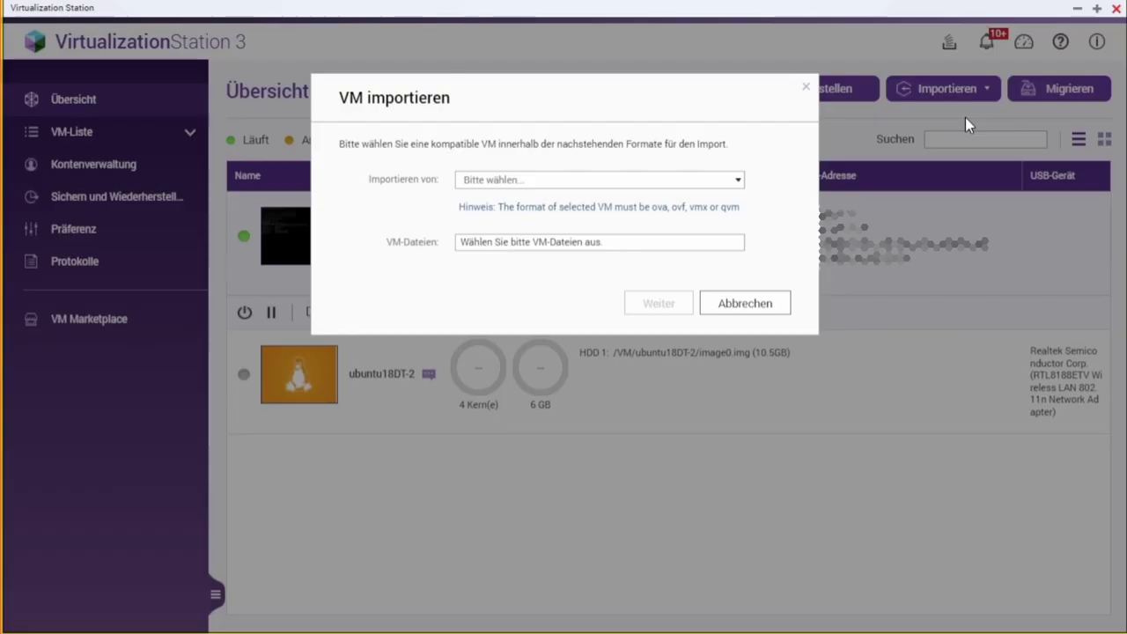
{"action": "left_click", "coordinate": [713, 183]}
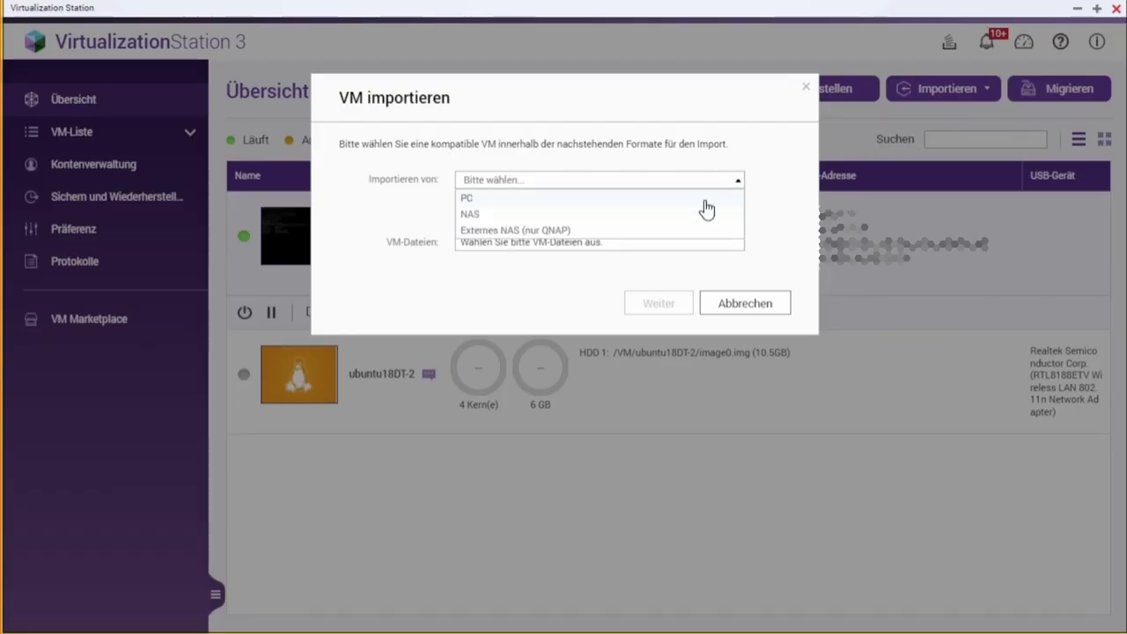
{"action": "left_click", "coordinate": [705, 200]}
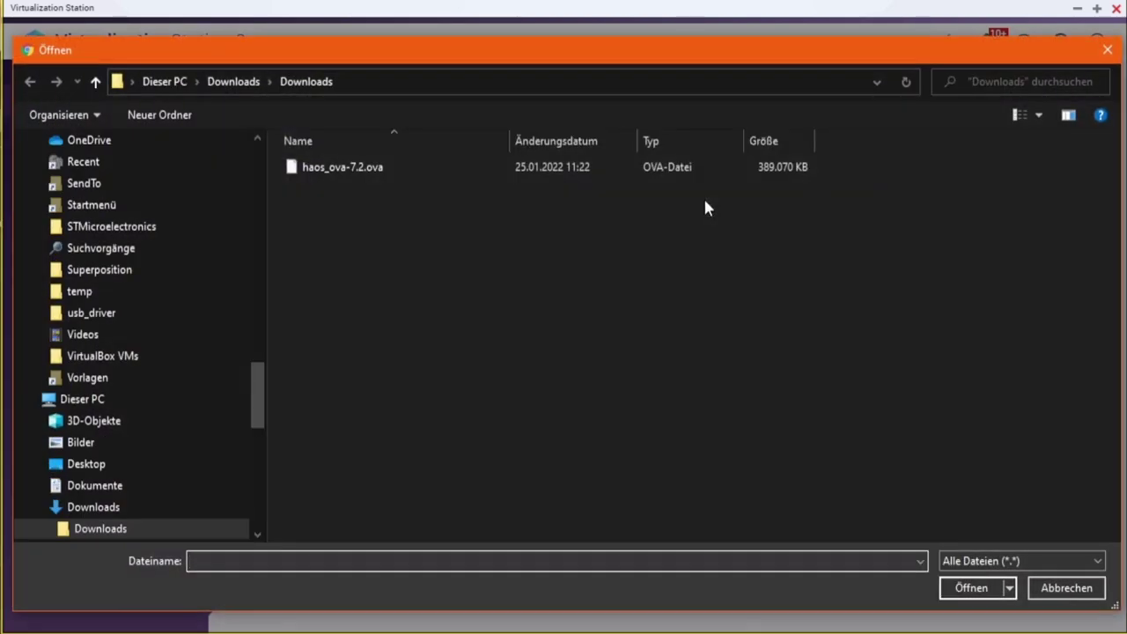
{"action": "left_click", "coordinate": [352, 172]}
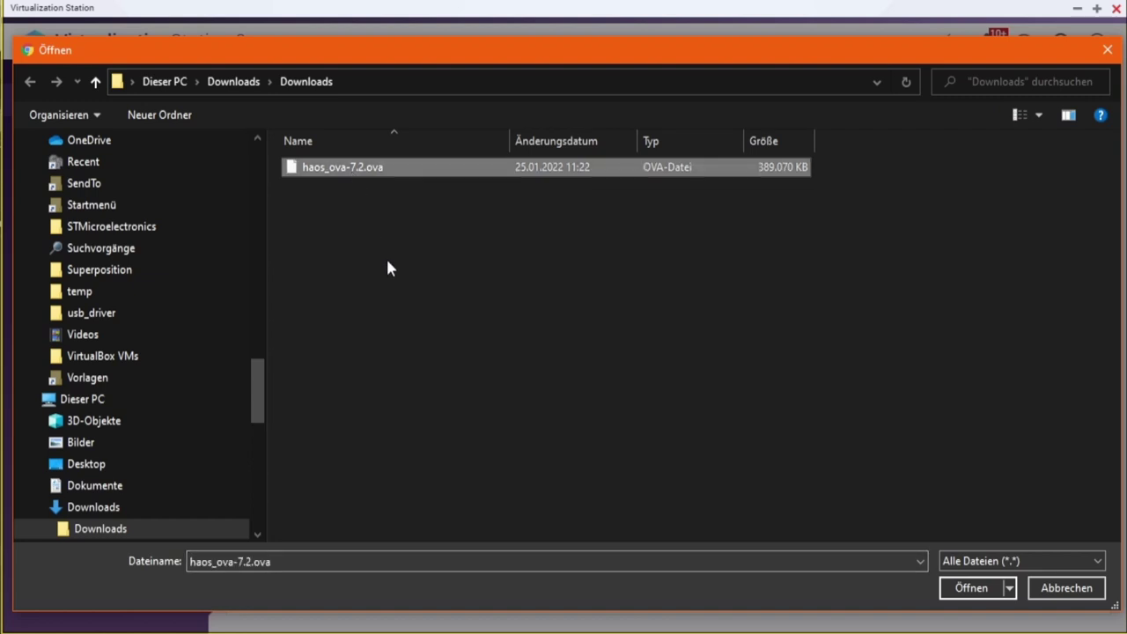
{"action": "left_click", "coordinate": [971, 588]}
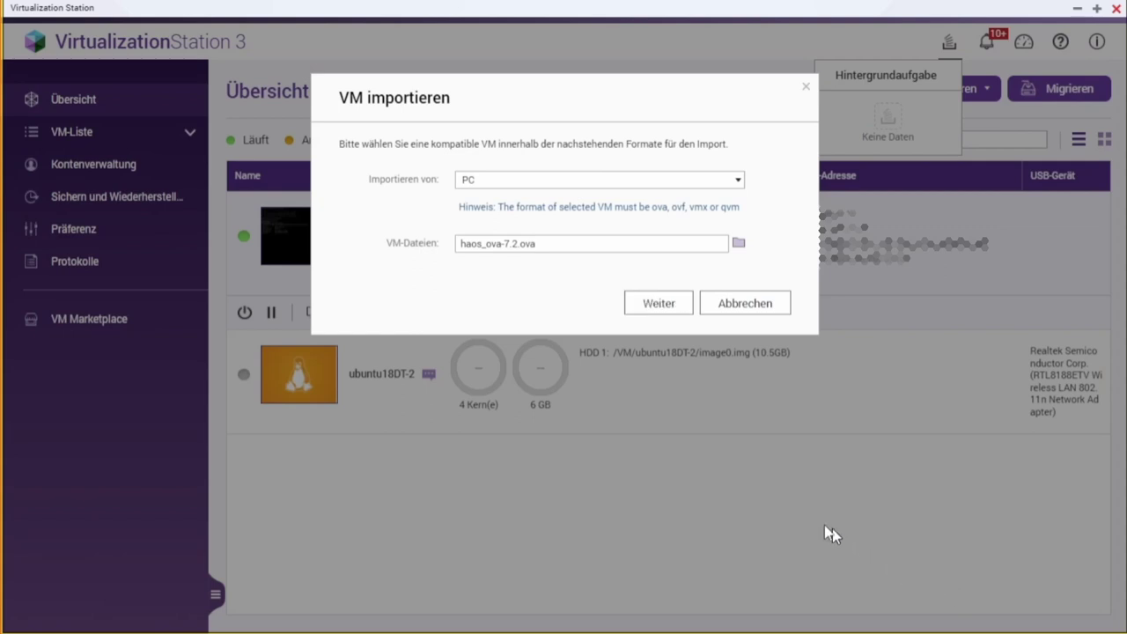
{"action": "left_click", "coordinate": [651, 308]}
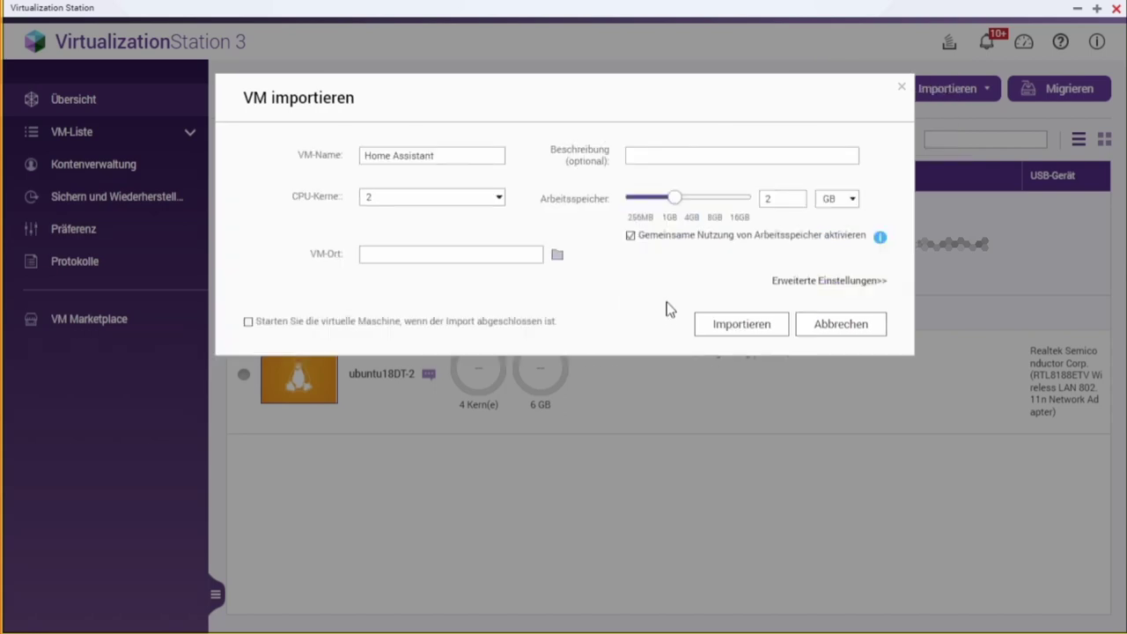
- Name the imported VM "Home Assistant Tutorial" and set its storage location to /VM
{"action": "left_click", "coordinate": [484, 156]}
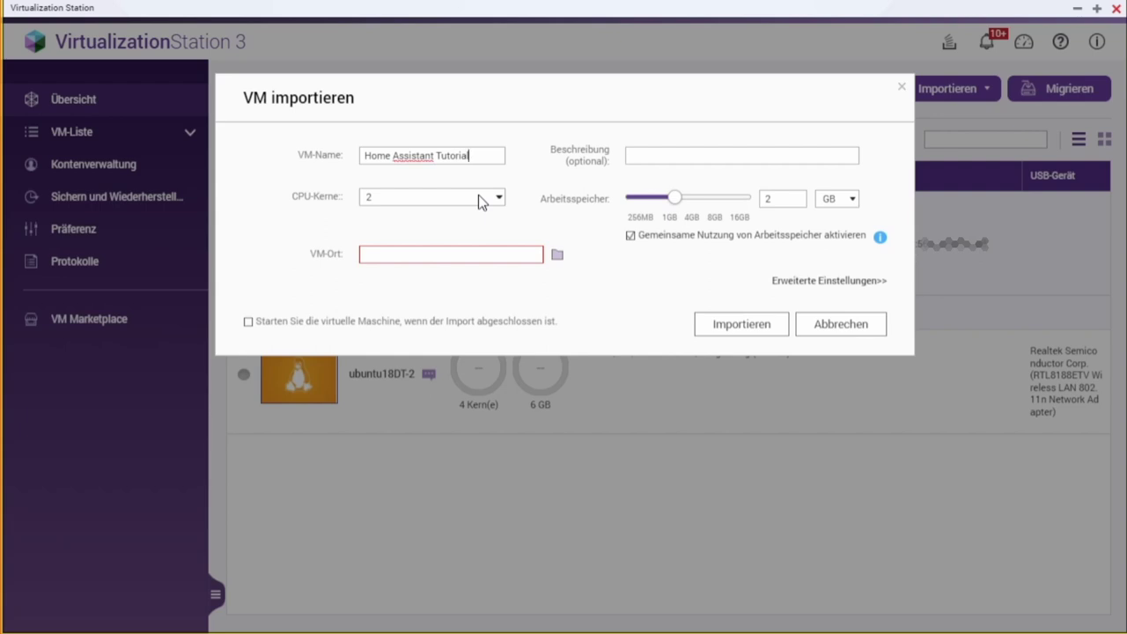
{"action": "left_click", "coordinate": [557, 256]}
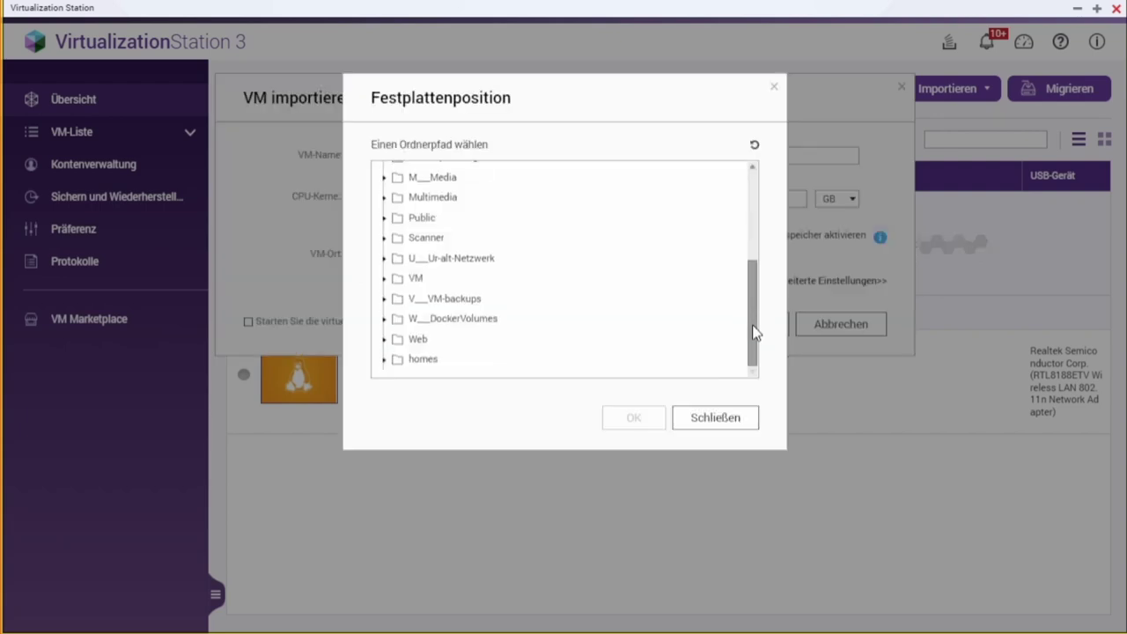
{"action": "left_click", "coordinate": [385, 280]}
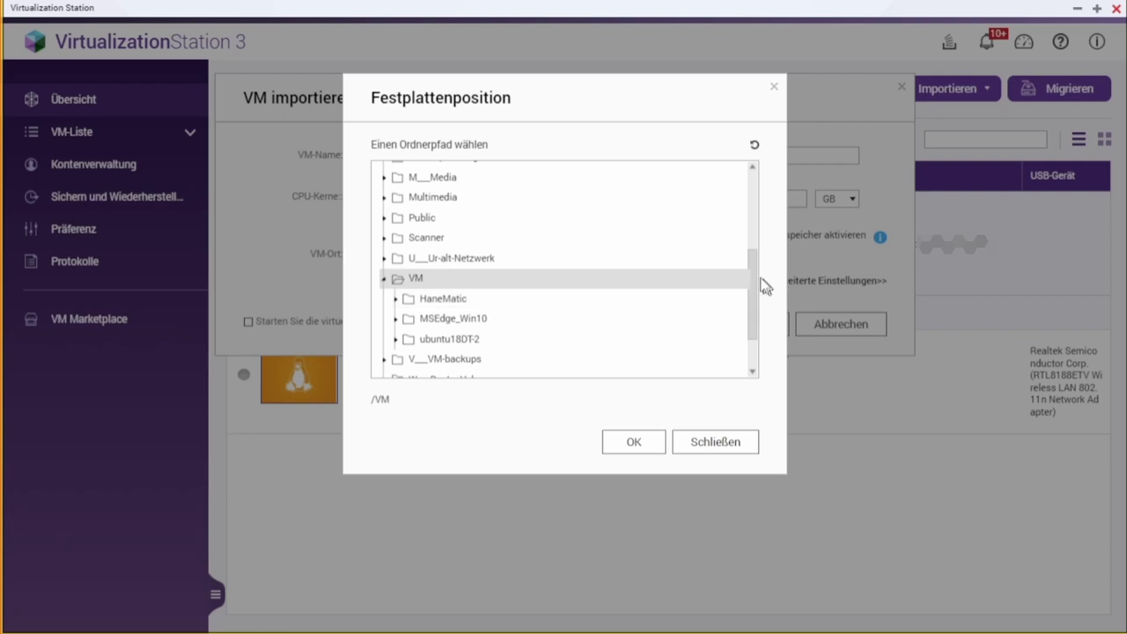
{"action": "left_click_drag", "start_coordinate": [752, 272], "coordinate": [748, 300]}
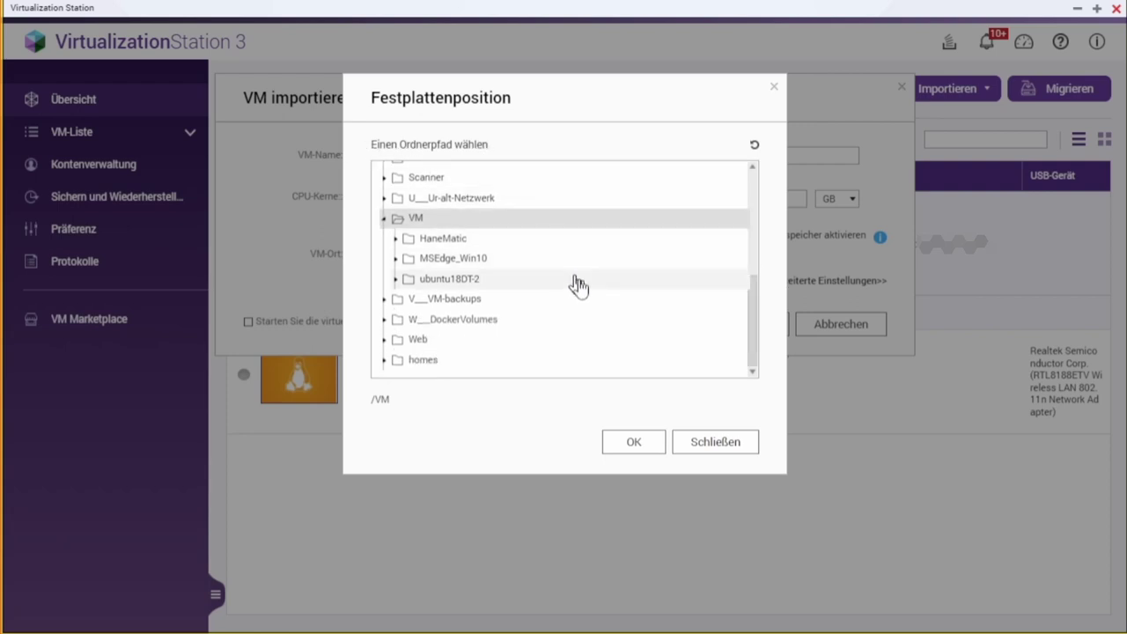
{"action": "left_click", "coordinate": [635, 443]}
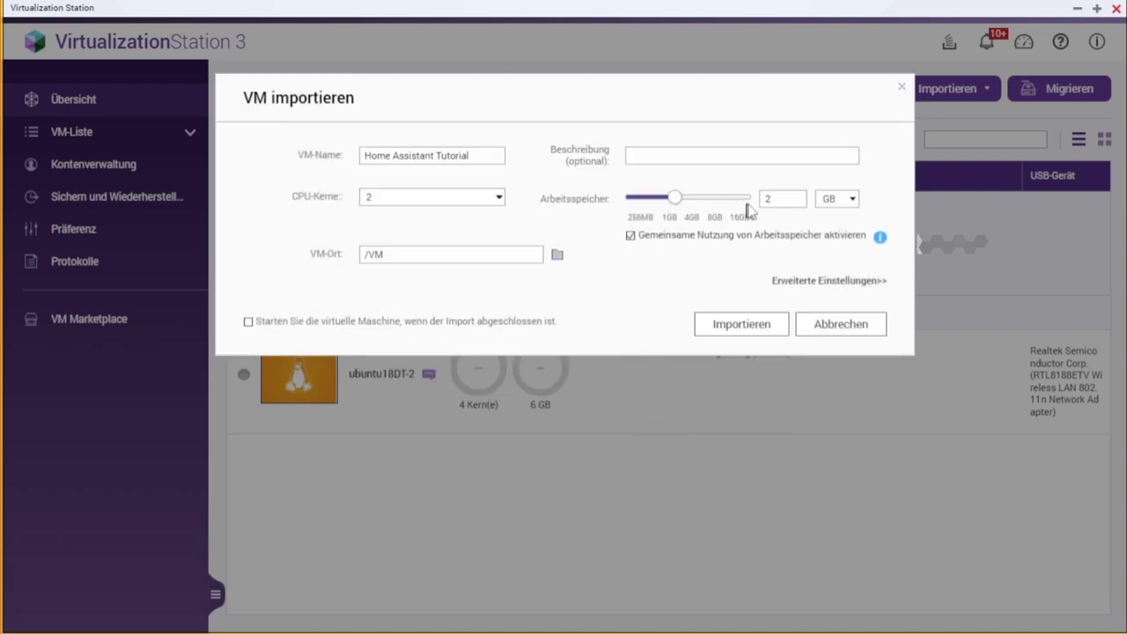
- Set the CPU model to Passthrough and the HDD 1 controller to VirtIO in the advanced settings, and import the VM
{"action": "left_click", "coordinate": [843, 284]}
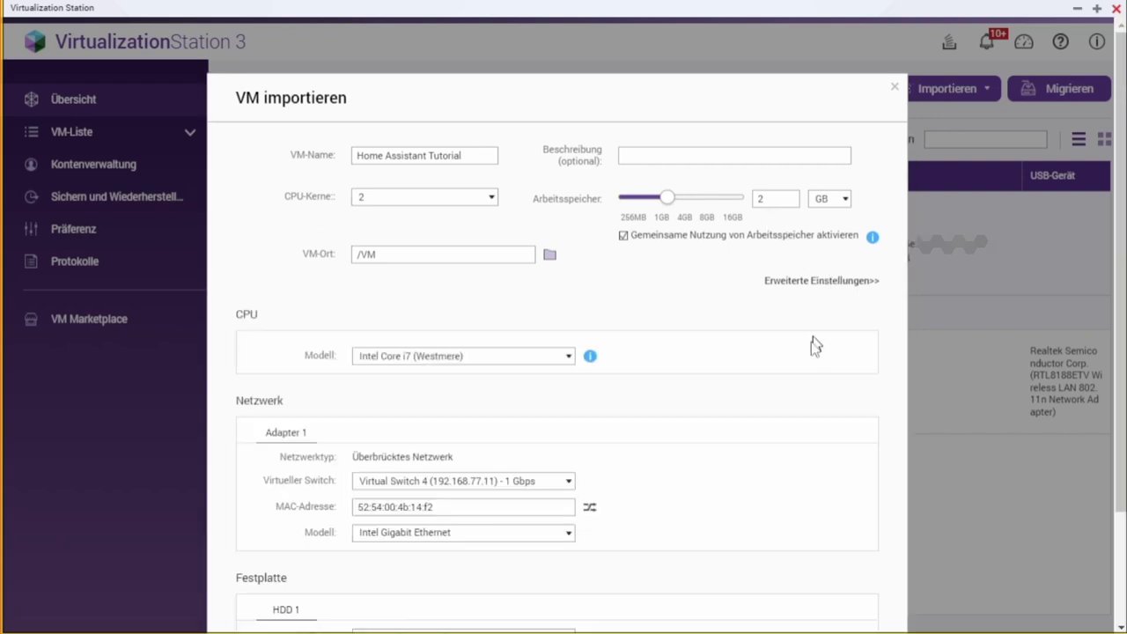
{"action": "scroll", "coordinate": [805, 367], "scroll_direction": "down", "scroll_amount": 3}
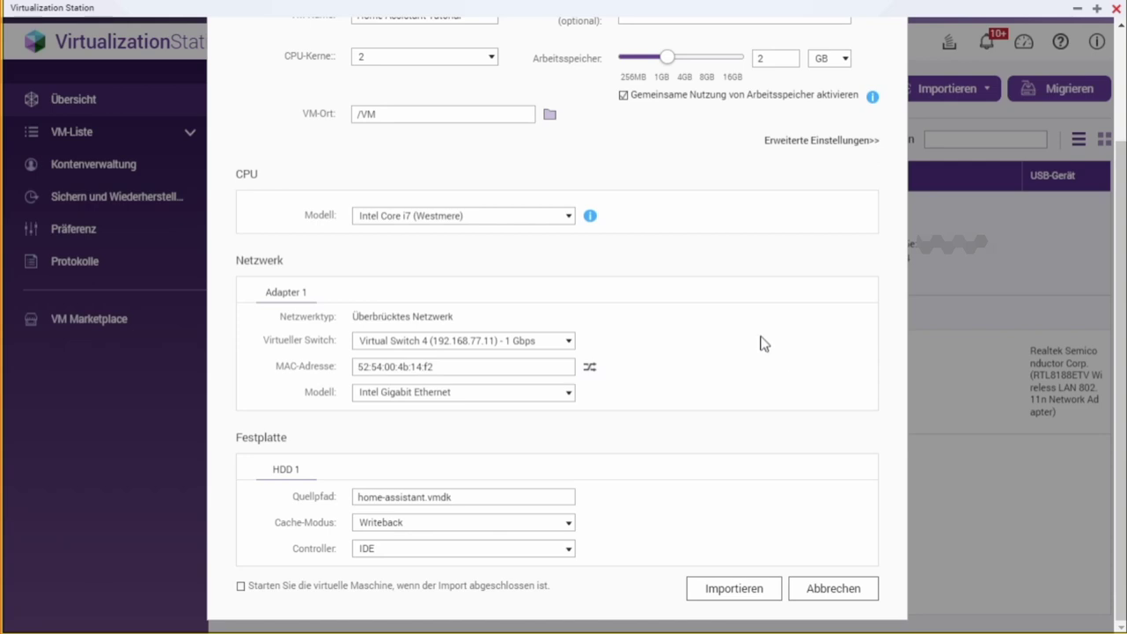
{"action": "left_click", "coordinate": [568, 218]}
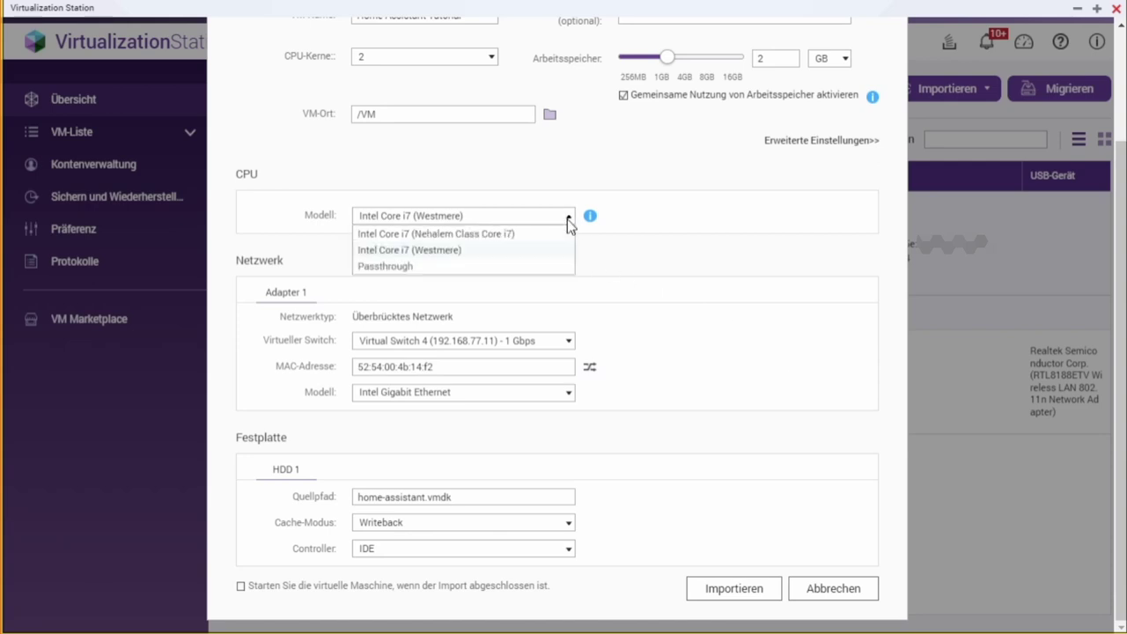
{"action": "left_click", "coordinate": [557, 267]}
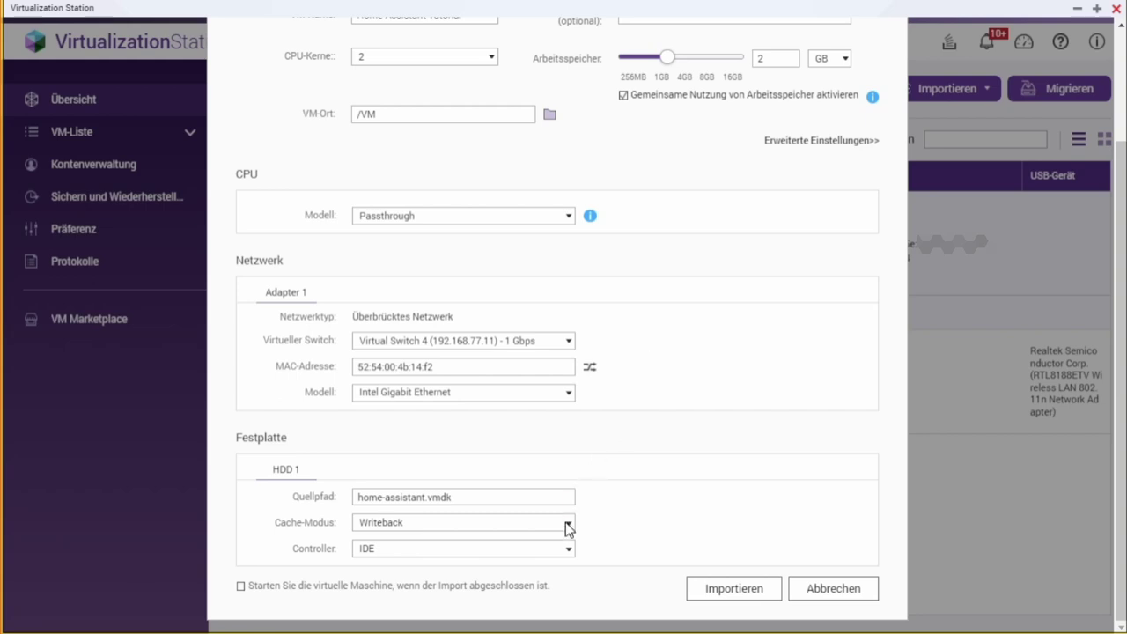
{"action": "left_click", "coordinate": [568, 552]}
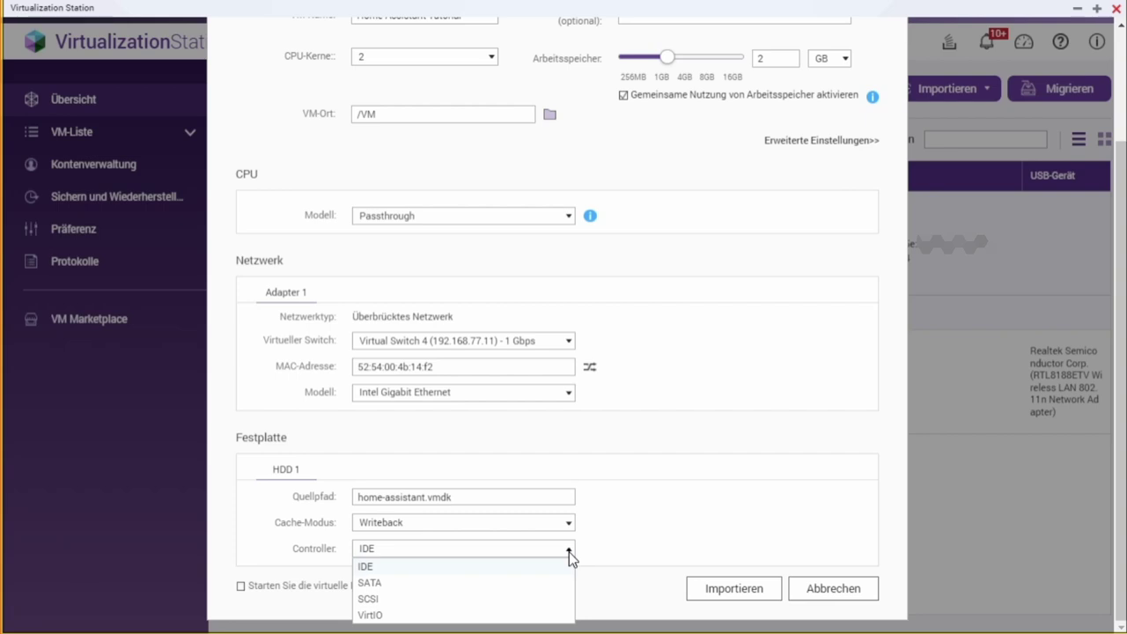
{"action": "left_click", "coordinate": [559, 615]}
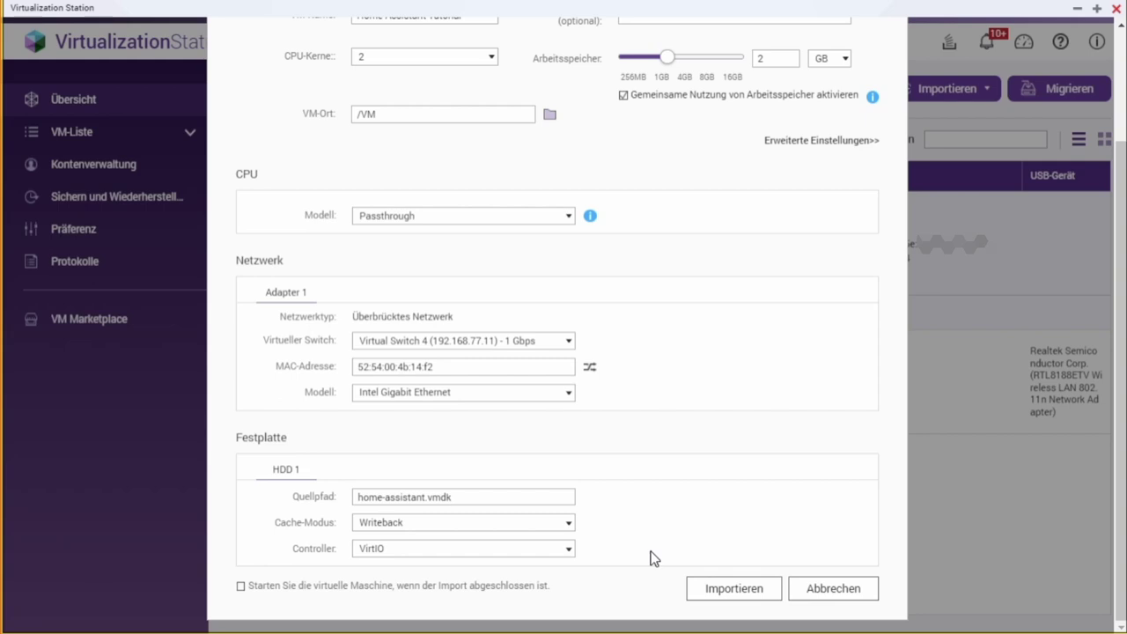
{"action": "left_click", "coordinate": [722, 595]}
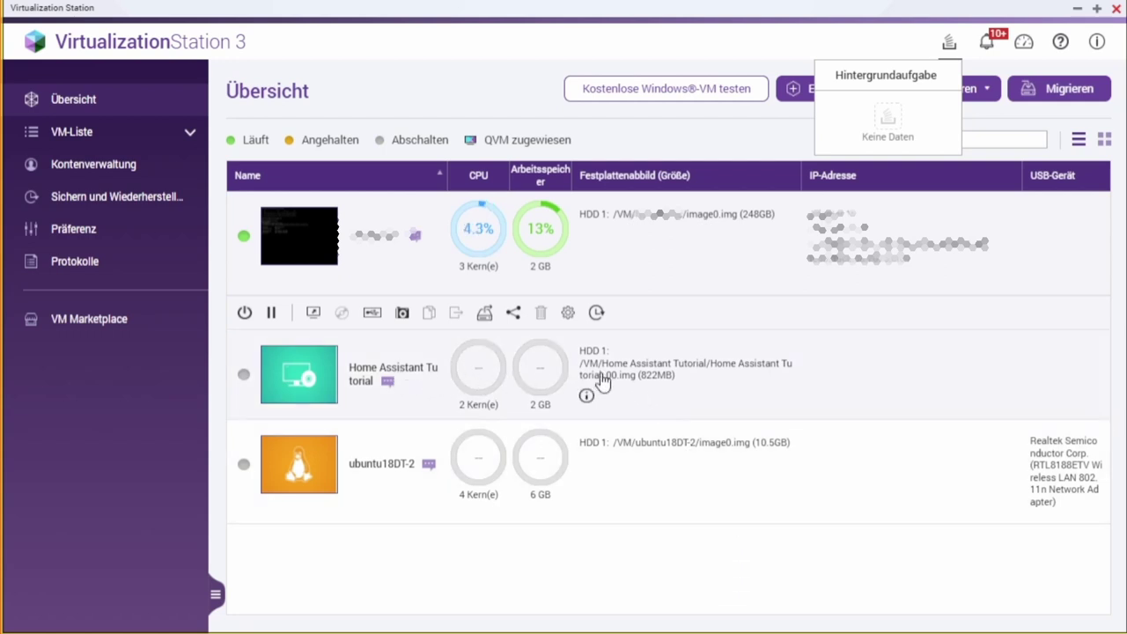
- Open the settings of the Home Assistant Tutorial VM from the VM overview
{"action": "left_click", "coordinate": [767, 396]}
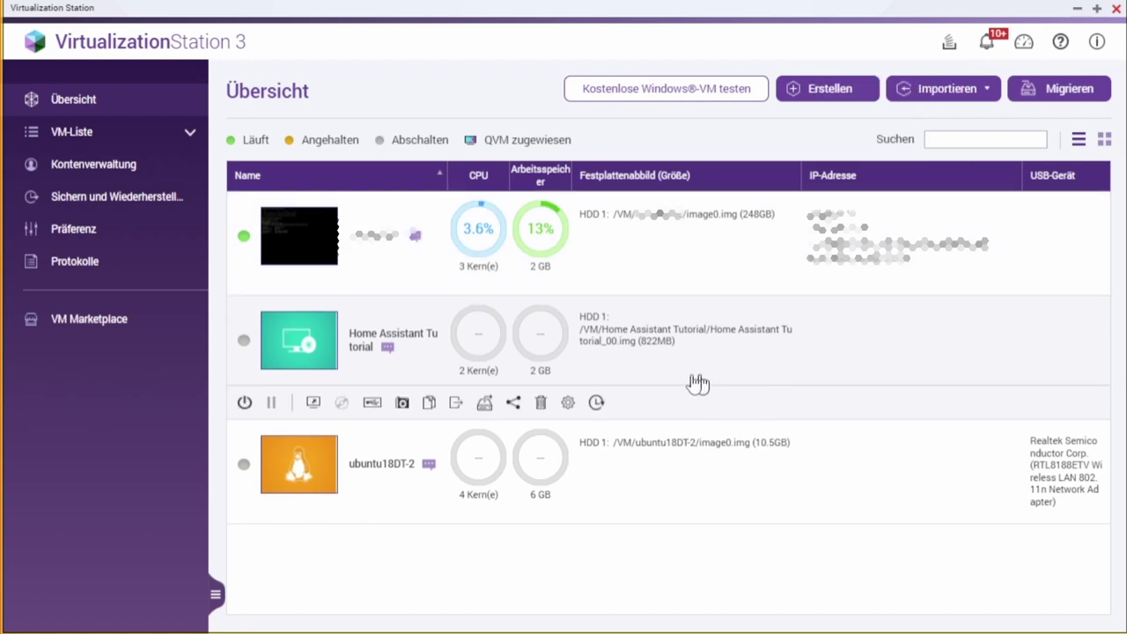
{"action": "left_click", "coordinate": [568, 403]}
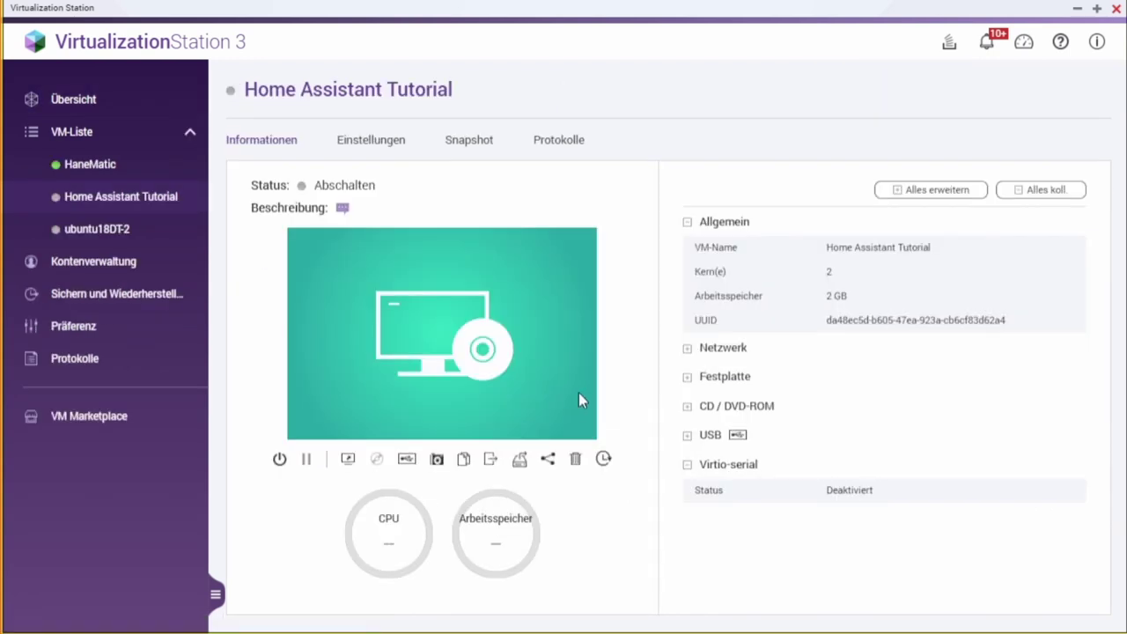
{"action": "left_click", "coordinate": [384, 145]}
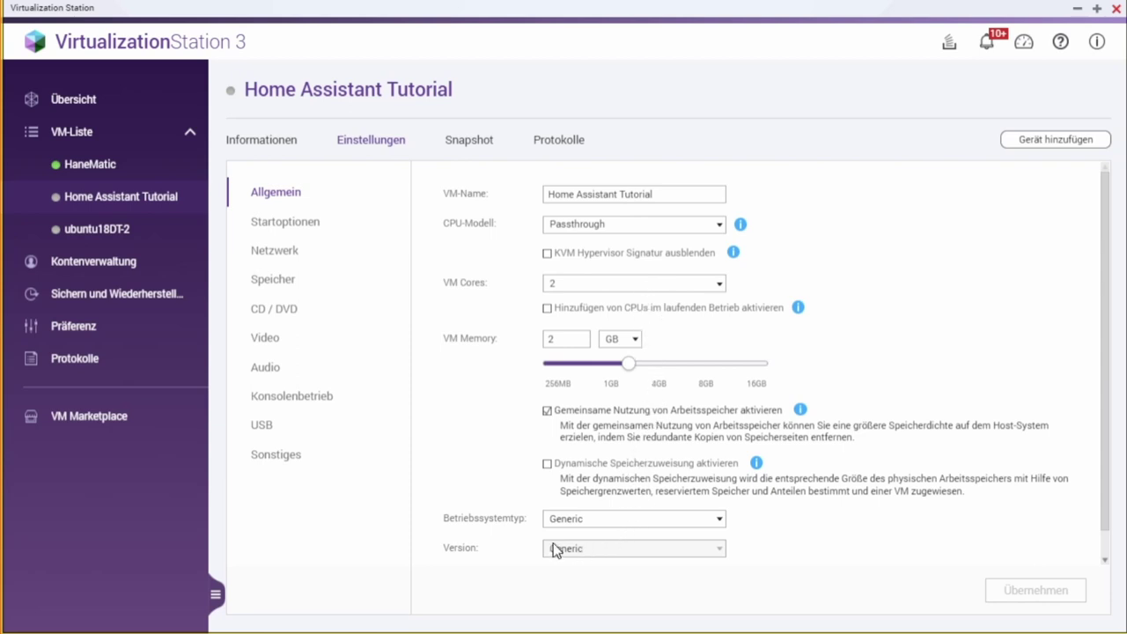
- Review the VM's boot options, network adapter, storage, CD/DVD, video type and audio settings
{"action": "left_click", "coordinate": [286, 227]}
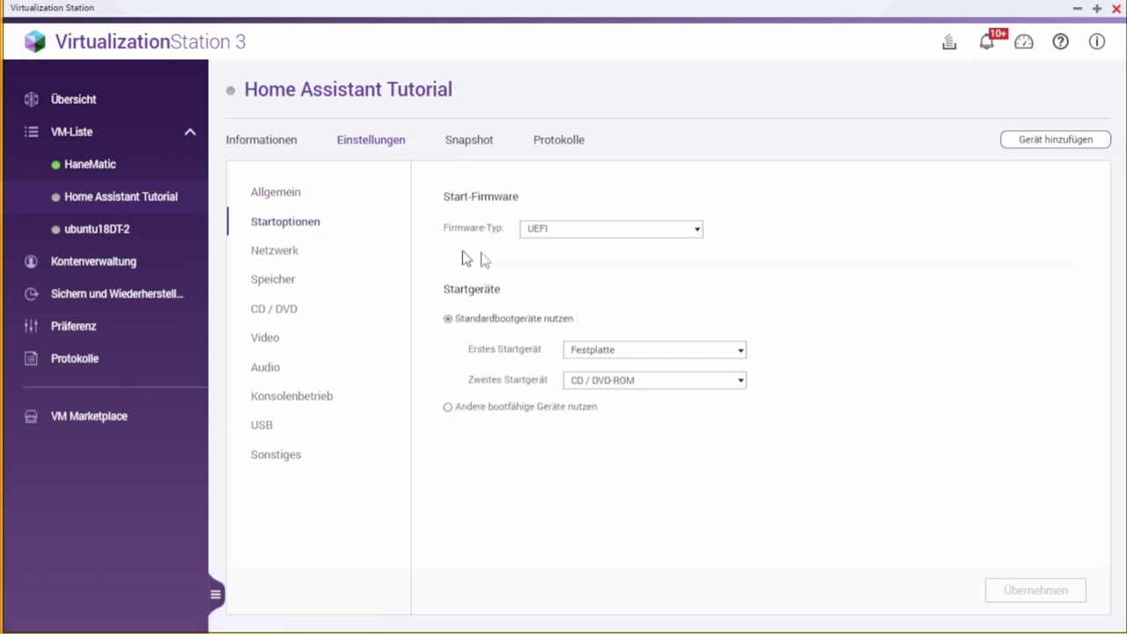
{"action": "left_click", "coordinate": [284, 250]}
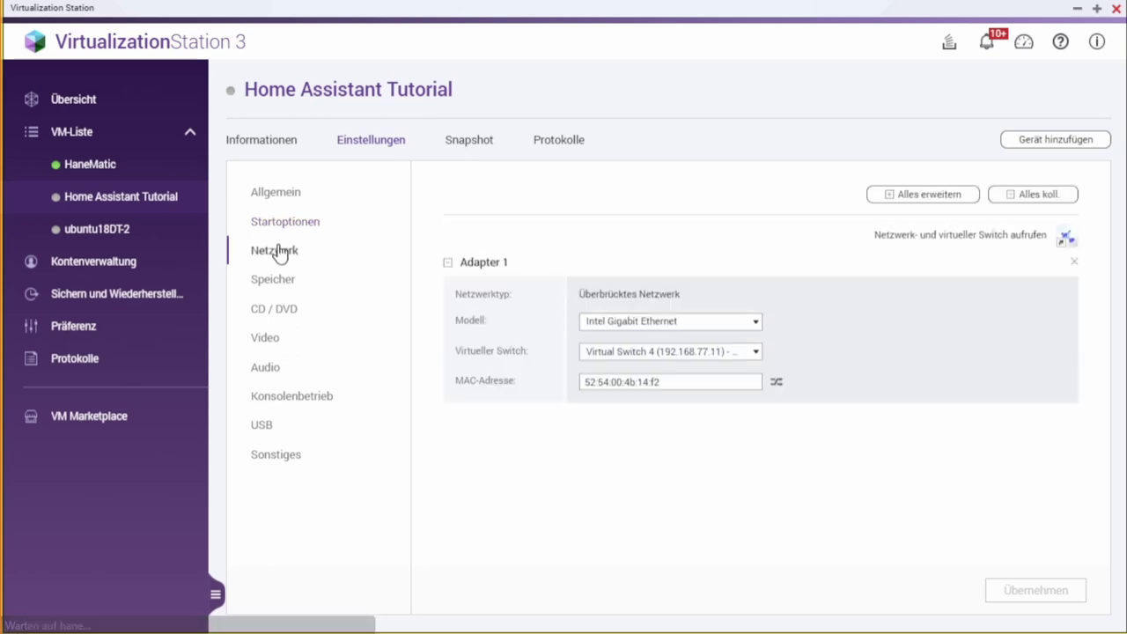
{"action": "left_click", "coordinate": [289, 280]}
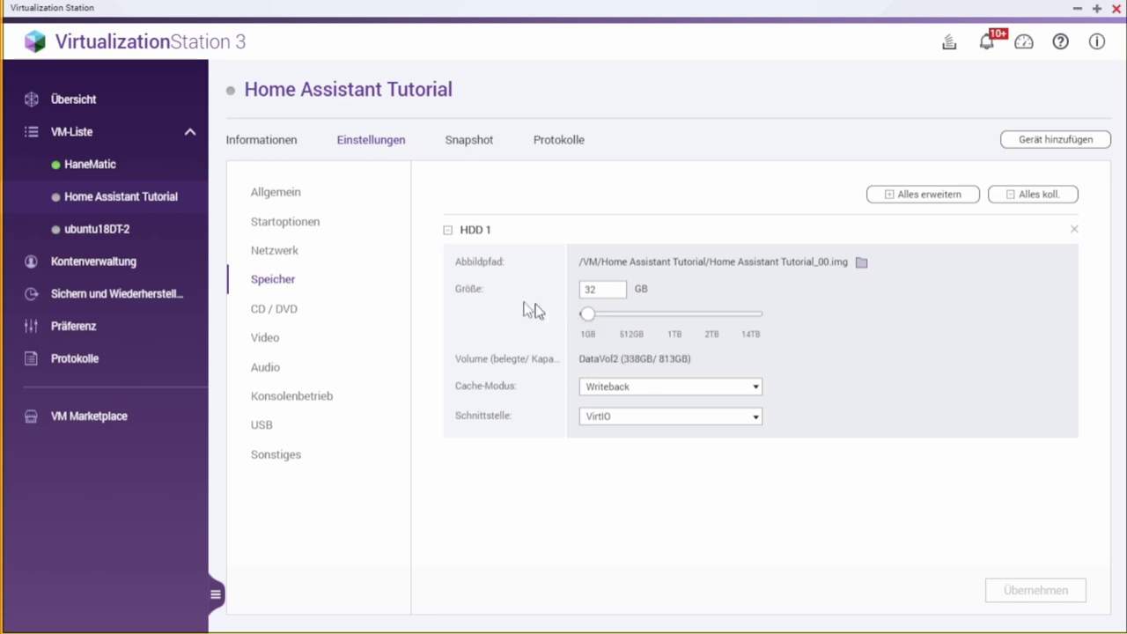
{"action": "left_click", "coordinate": [290, 319]}
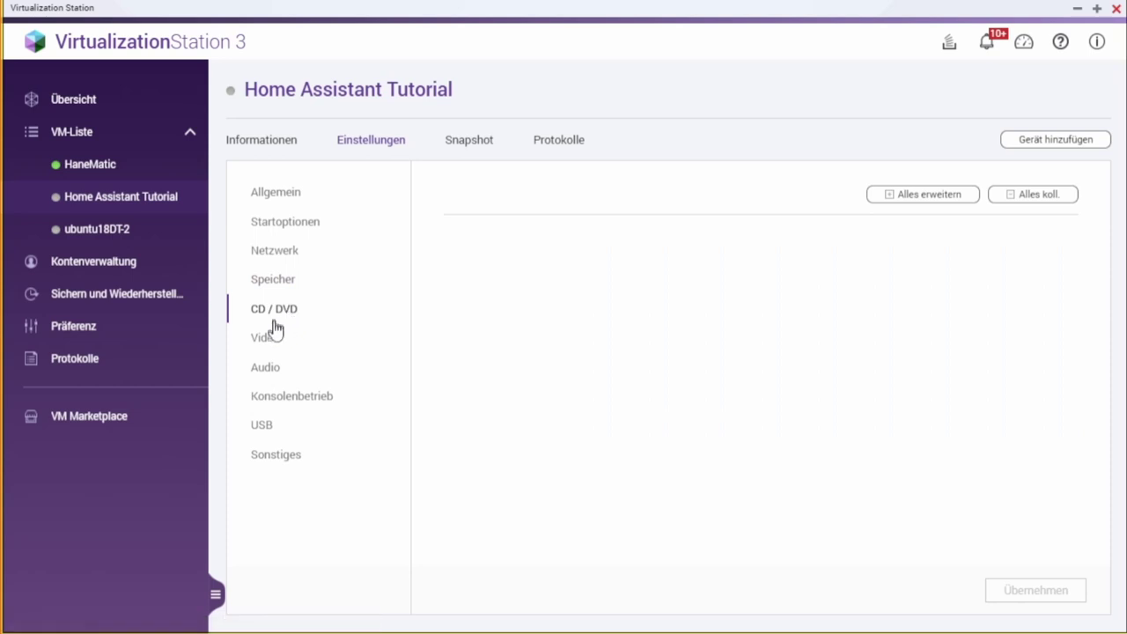
{"action": "left_click", "coordinate": [274, 345]}
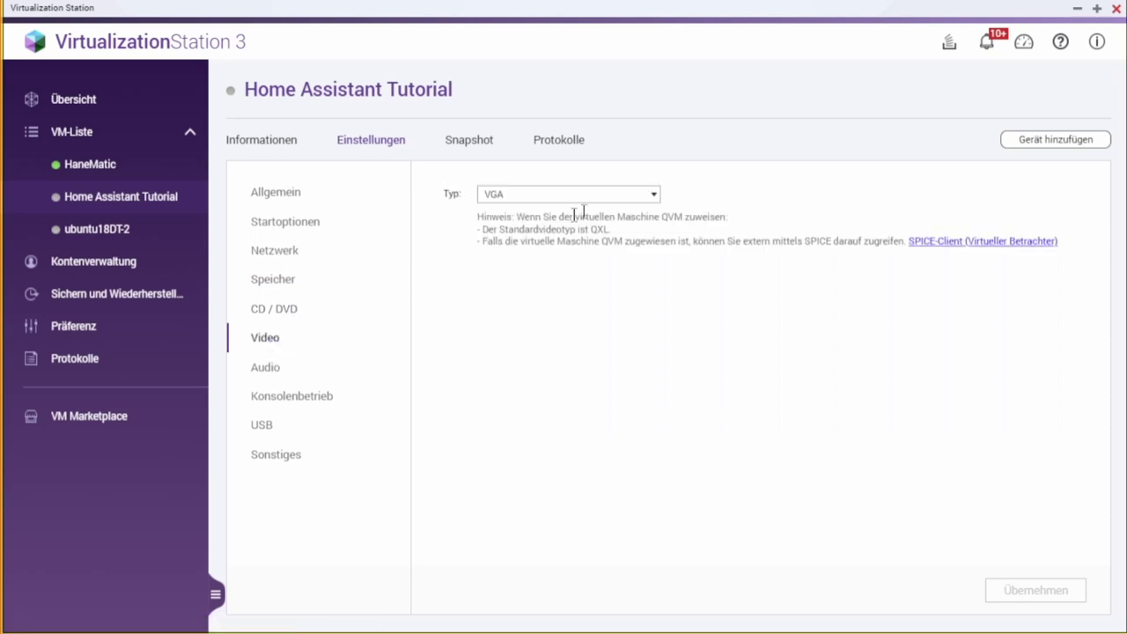
{"action": "left_click", "coordinate": [653, 197]}
{"action": "left_click", "coordinate": [653, 197]}
{"action": "left_click", "coordinate": [275, 373]}
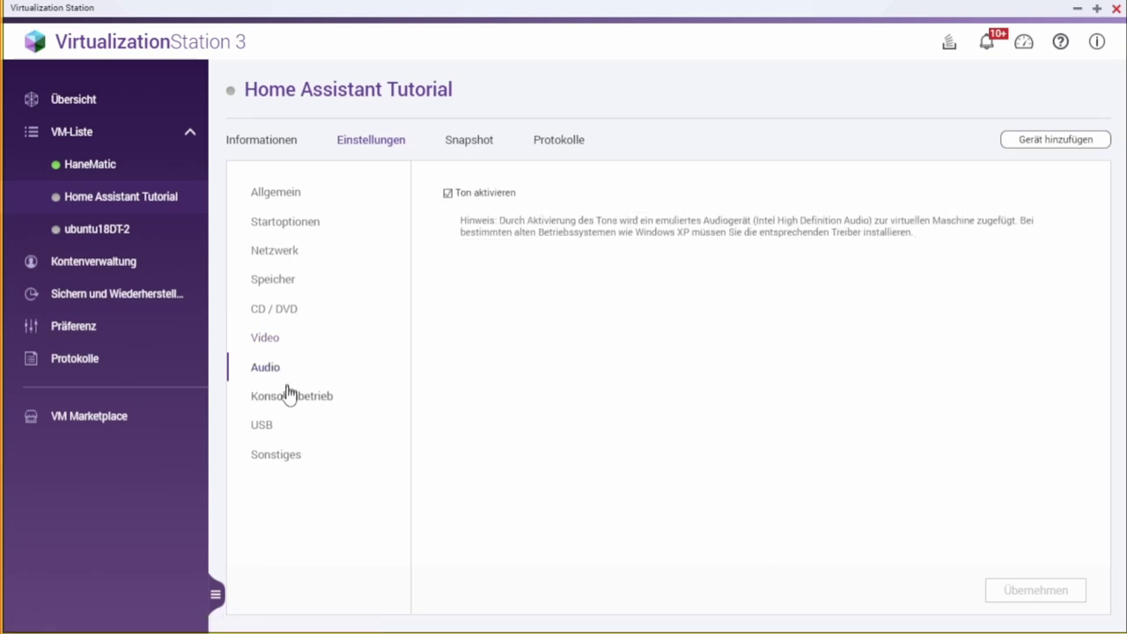
- Try switching the VM console's keyboard layout to German, and leave for the USB settings without saving
{"action": "left_click", "coordinate": [297, 409]}
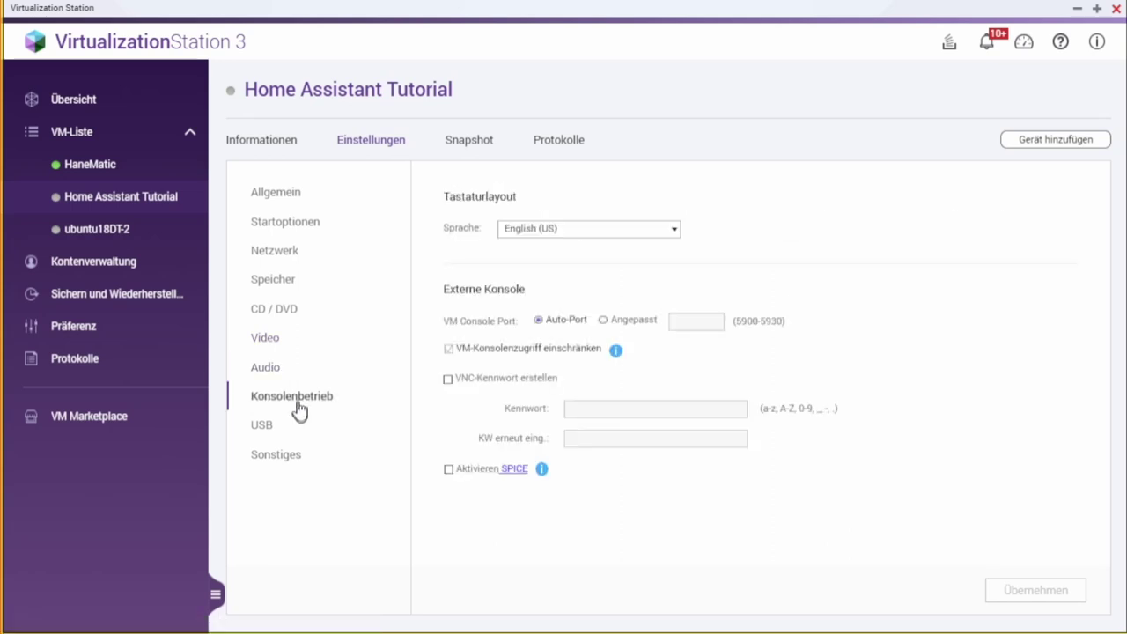
{"action": "left_click", "coordinate": [667, 232]}
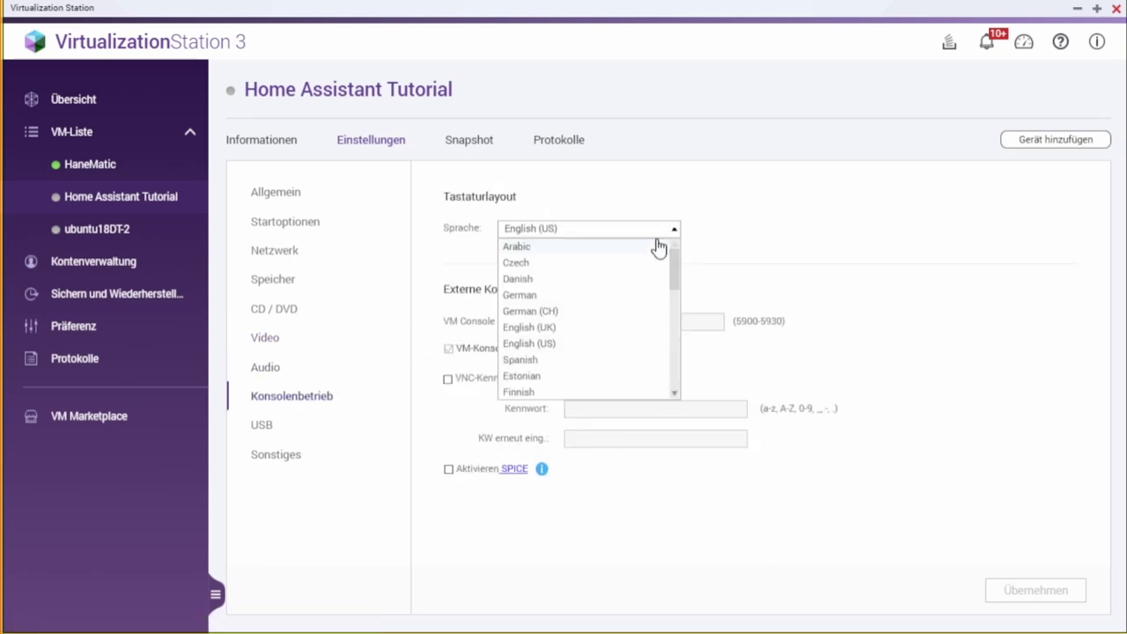
{"action": "left_click", "coordinate": [571, 297]}
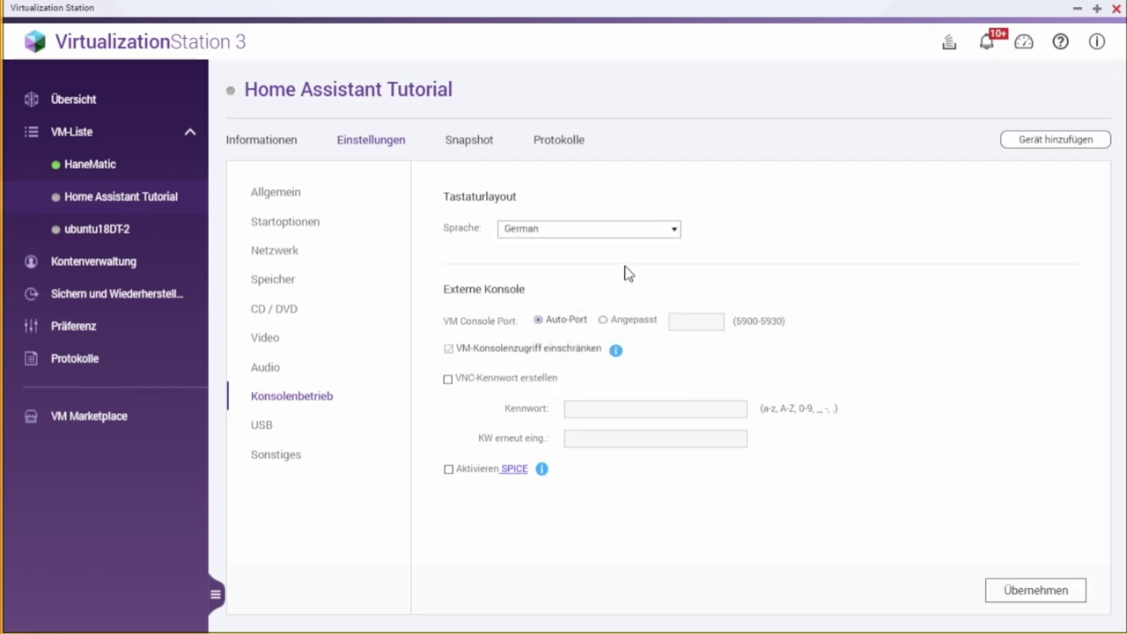
{"action": "left_click", "coordinate": [265, 426]}
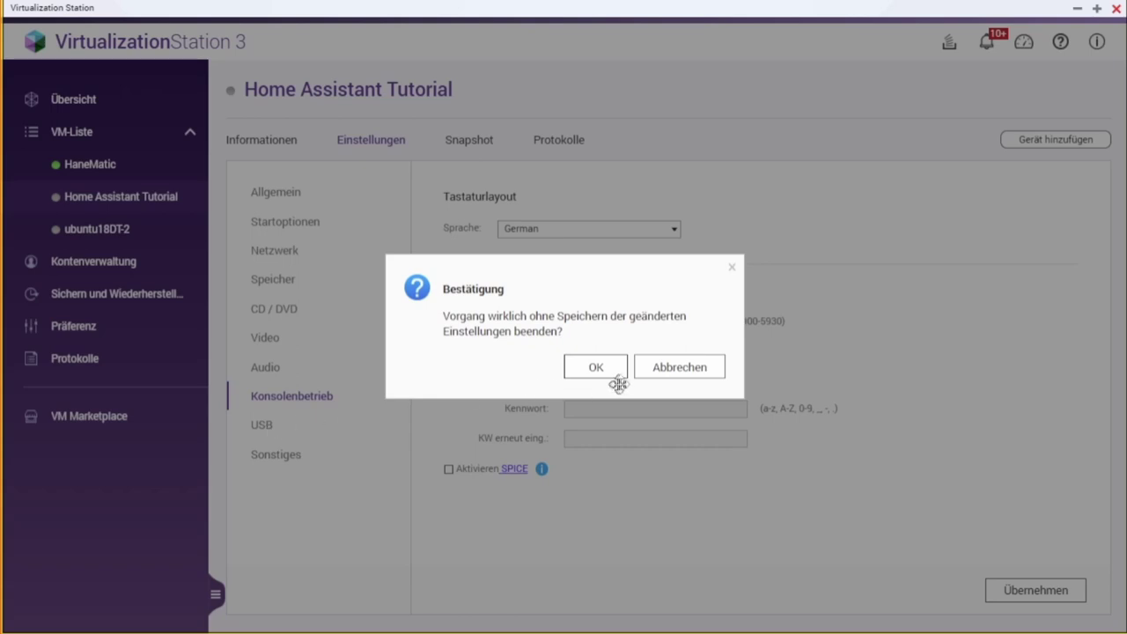
{"action": "left_click", "coordinate": [596, 368]}
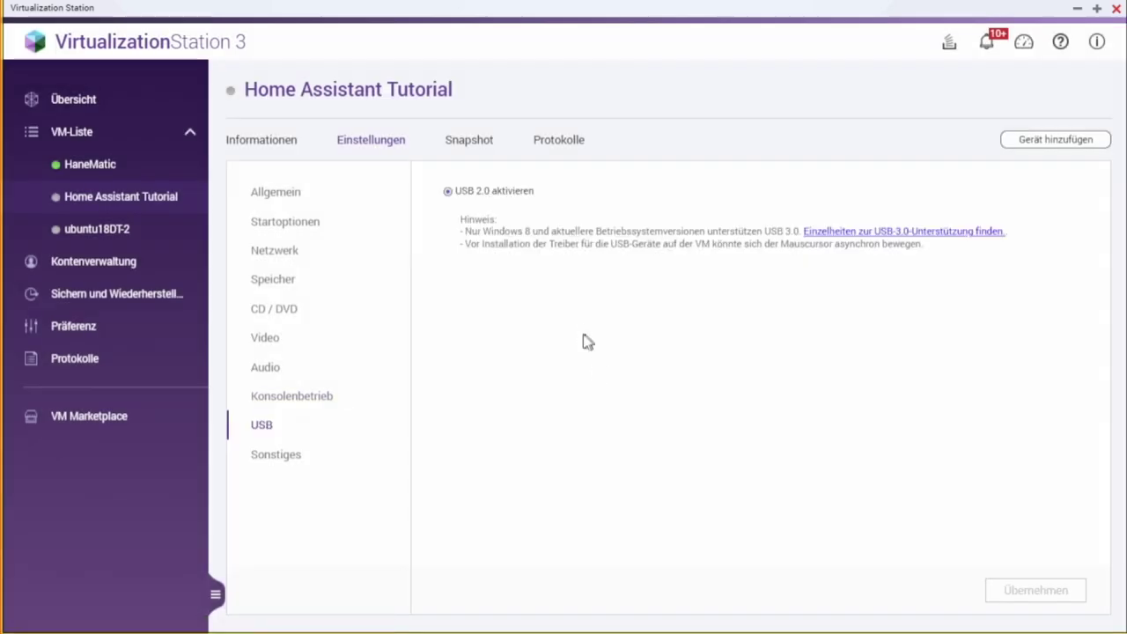
- Set the VM's Auto-Start to Verzögerung with a 60-second start delay, apply it, and return to the VM's information page
{"action": "left_click", "coordinate": [286, 456]}
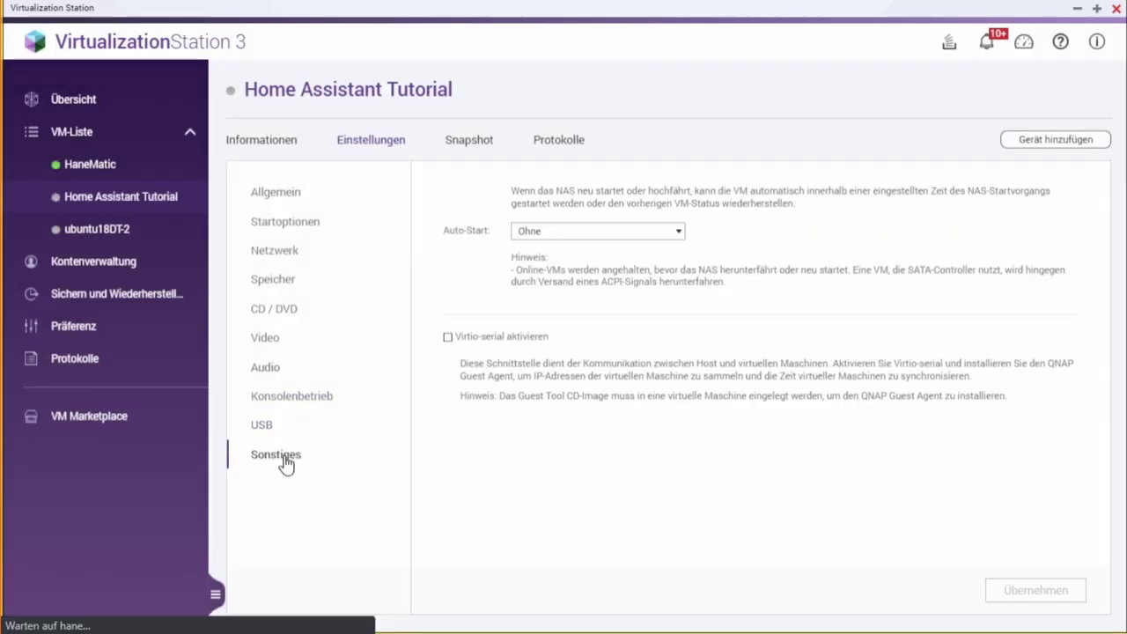
{"action": "left_click", "coordinate": [618, 234]}
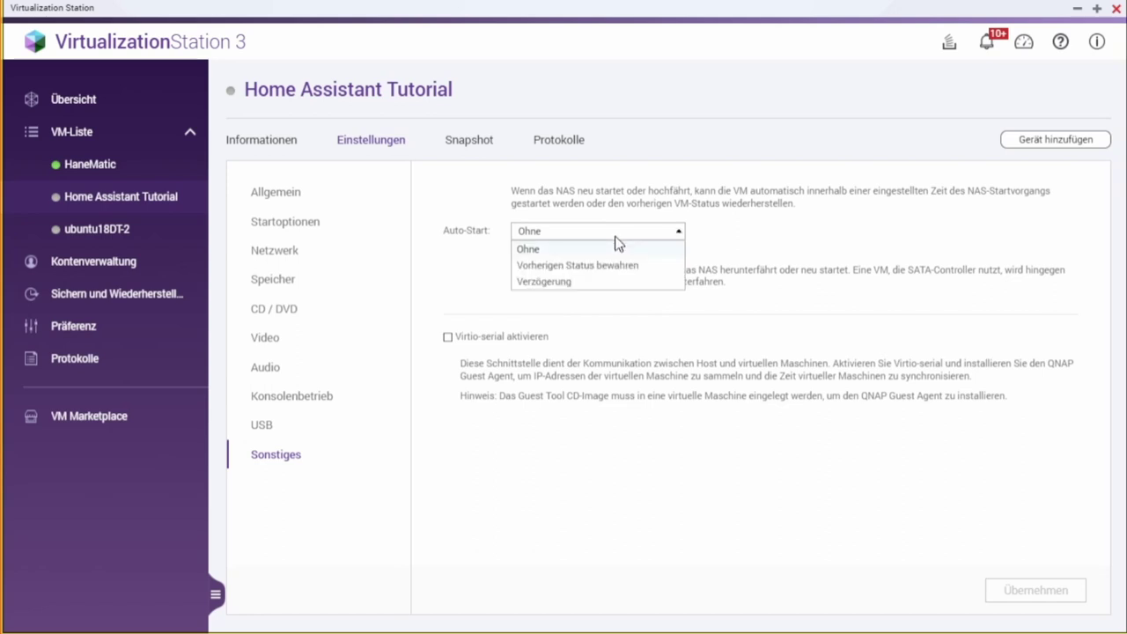
{"action": "left_click", "coordinate": [615, 284]}
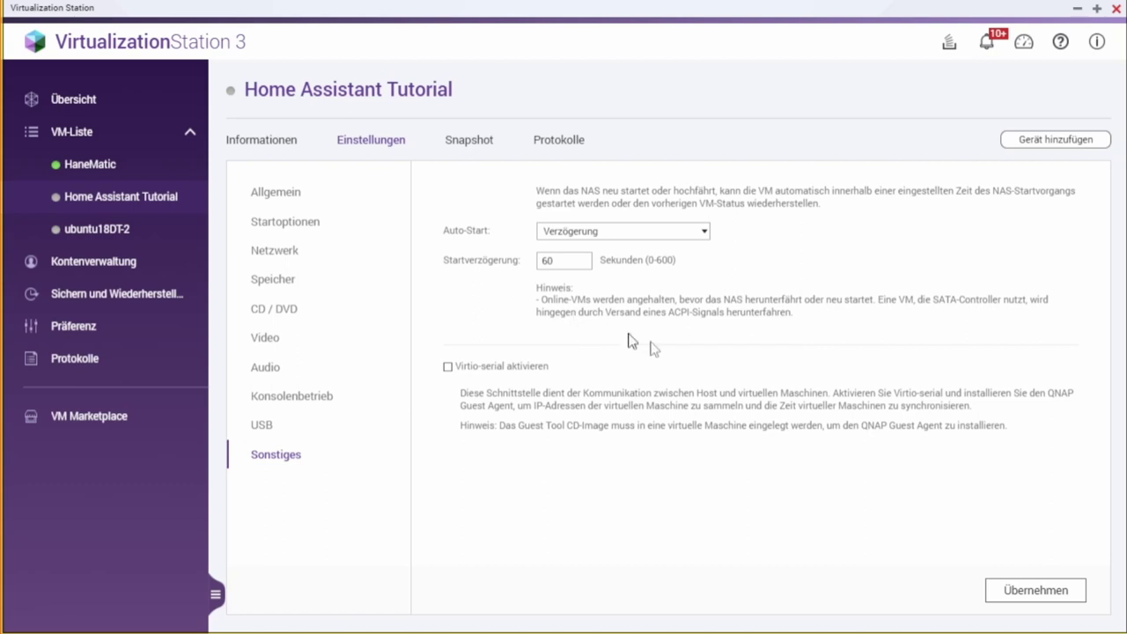
{"action": "left_click", "coordinate": [1047, 592]}
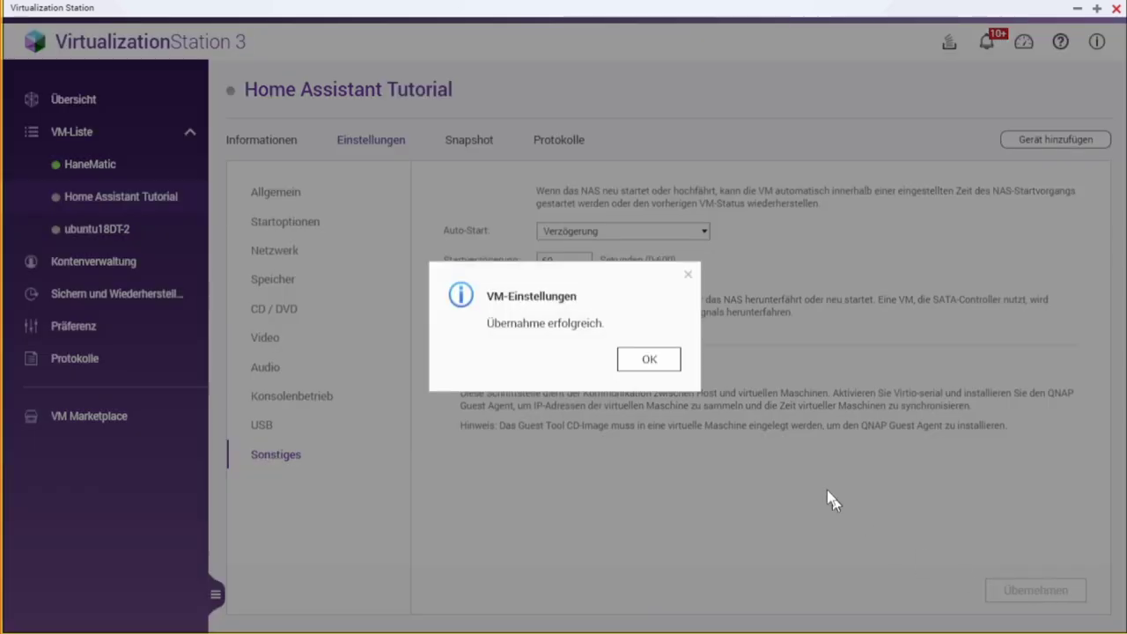
{"action": "left_click", "coordinate": [669, 362]}
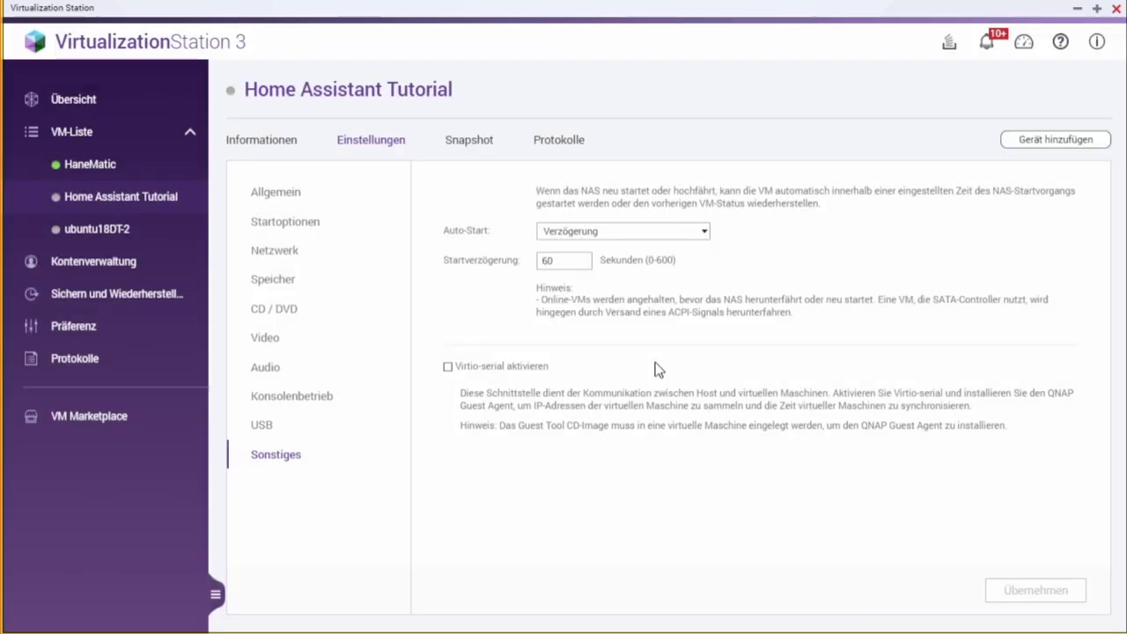
{"action": "left_click", "coordinate": [261, 141]}
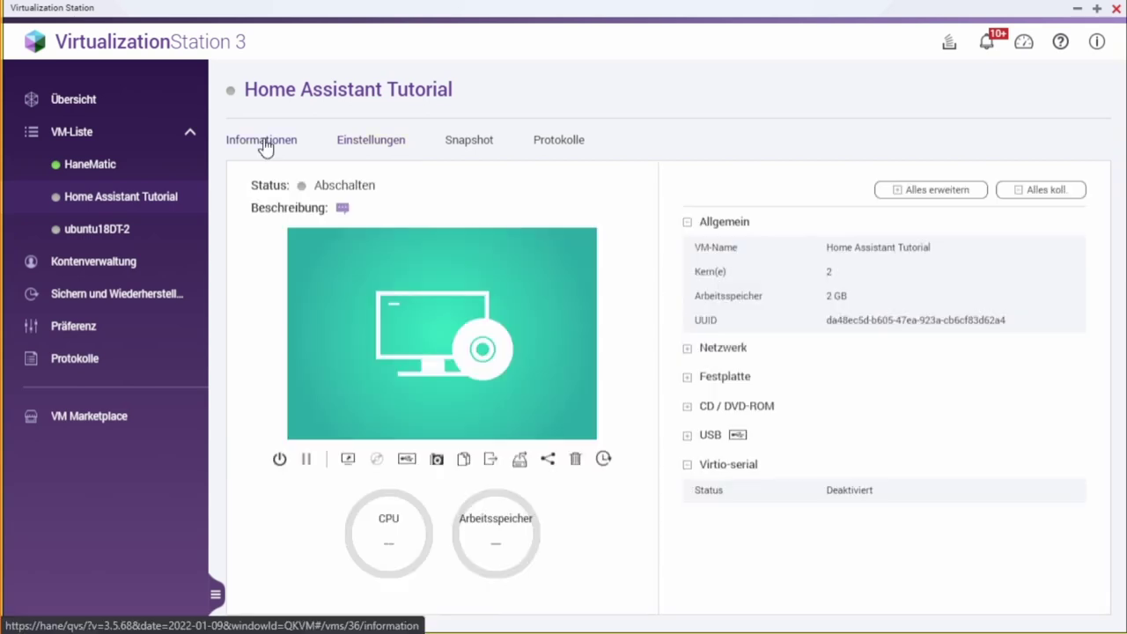